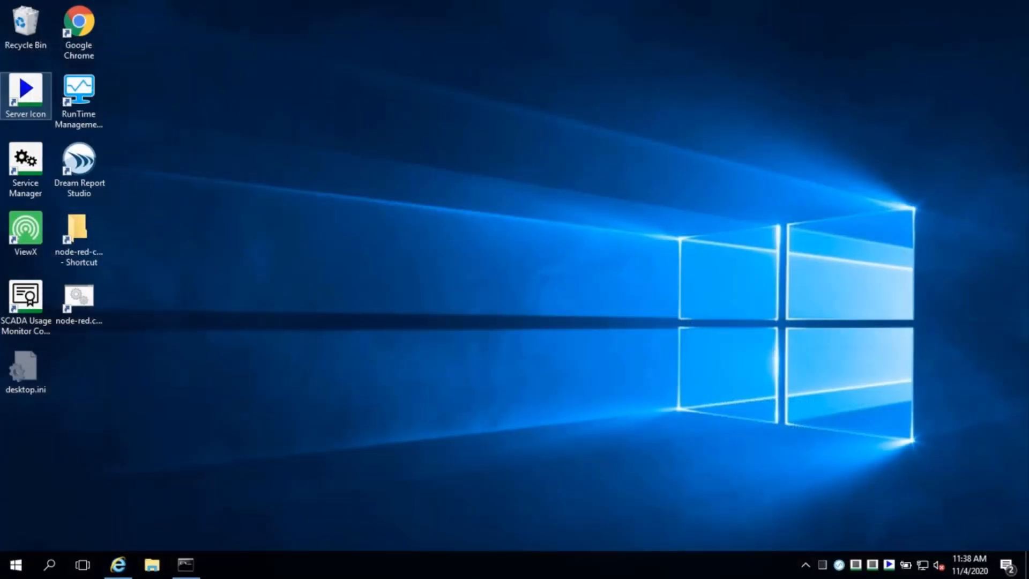
Step: Download mosquitto-1.6.12a-install-windows-x64.exe from the Eclipse Mosquitto download page
click(118, 565)
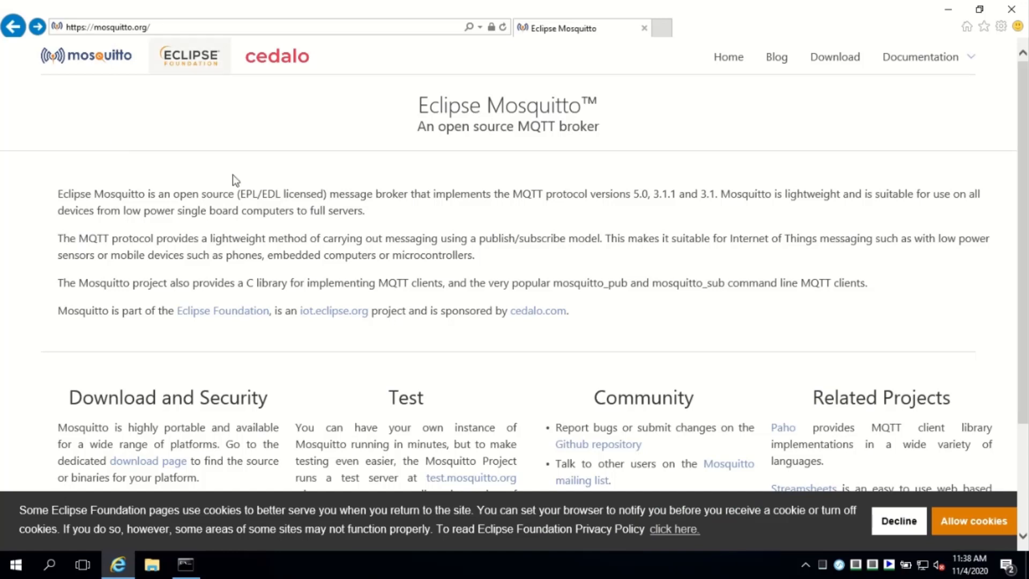
click(147, 465)
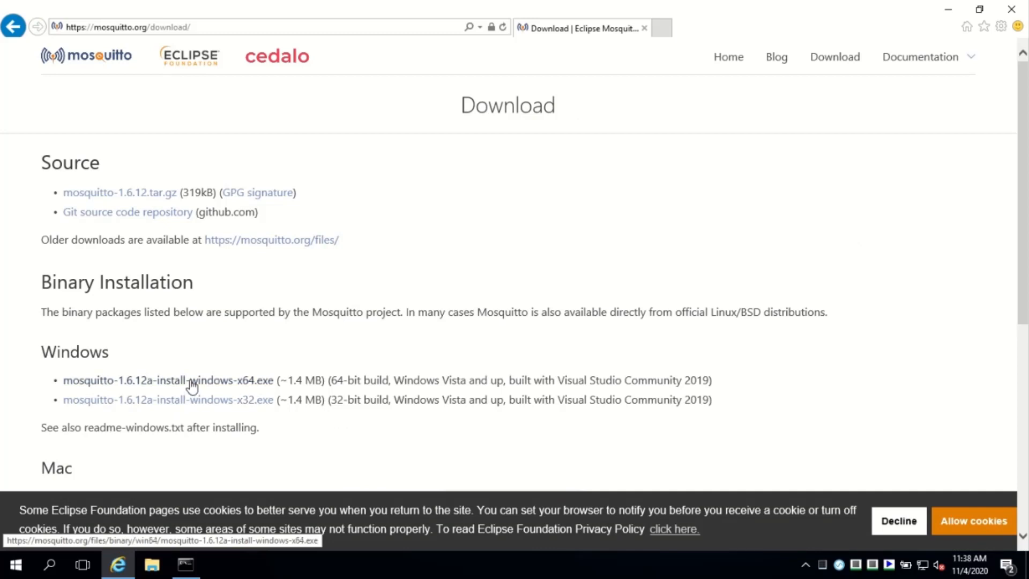
click(191, 384)
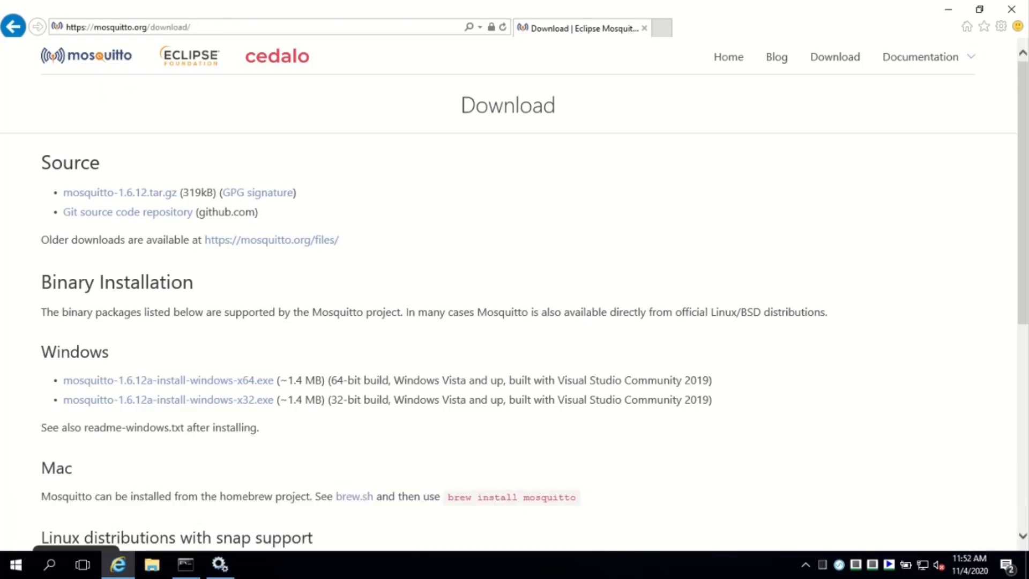
Step: Start the Mosquitto Broker service in Windows Services so it shows Running
click(220, 564)
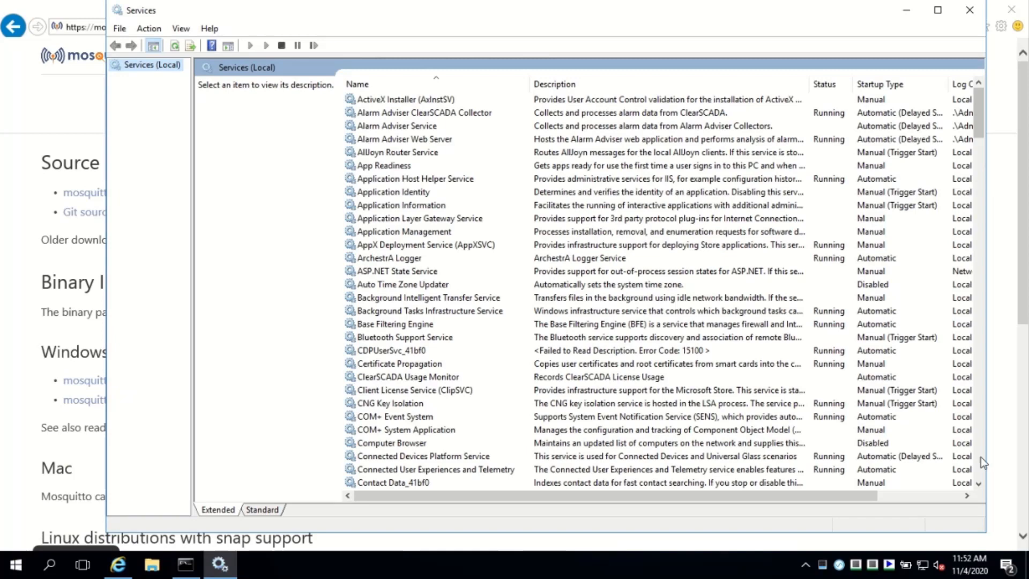
scroll(980, 456, down, 10)
scroll(980, 456, down, 10)
scroll(980, 456, down, 5)
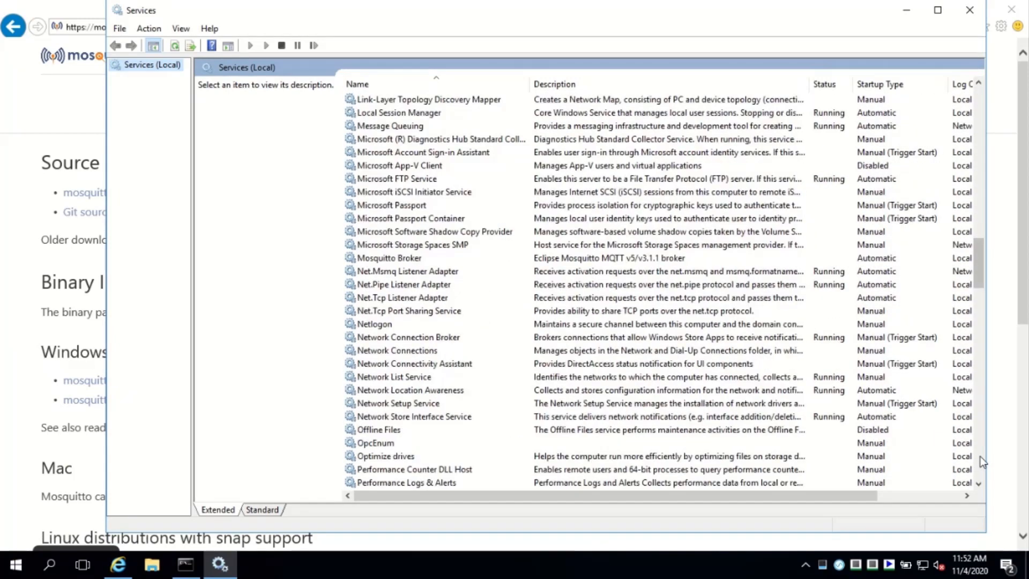
right_click(438, 260)
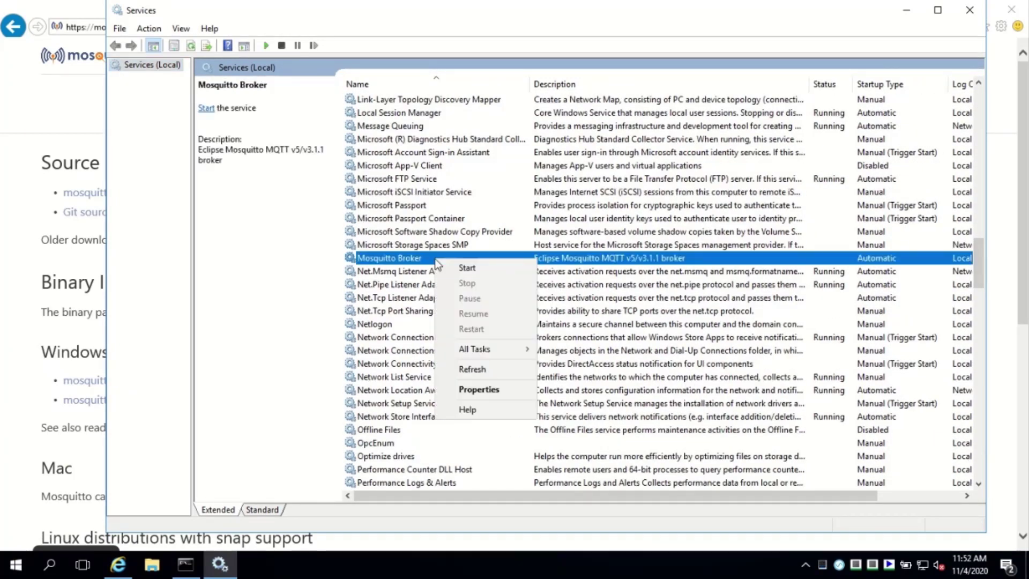
click(467, 269)
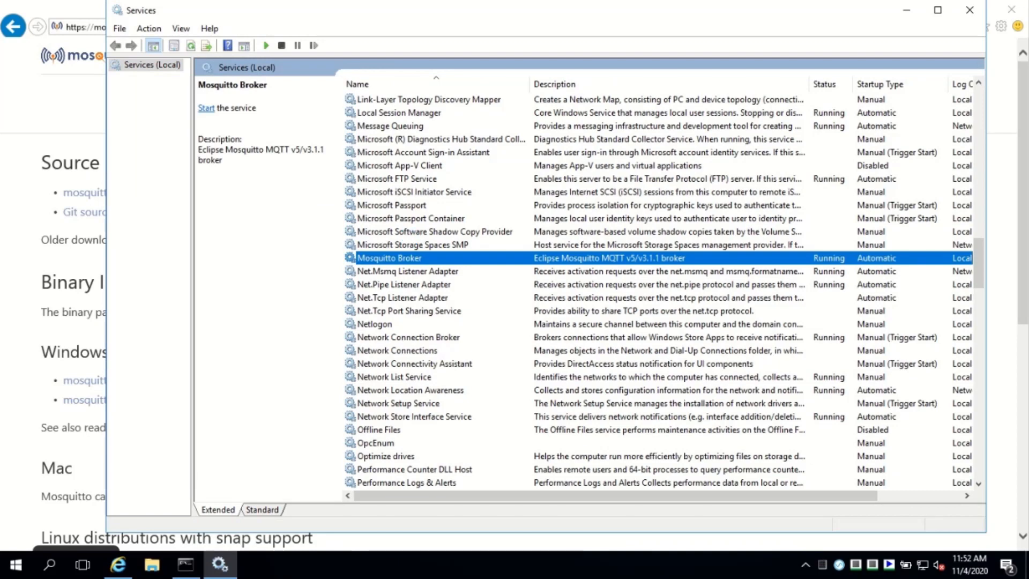
click(15, 565)
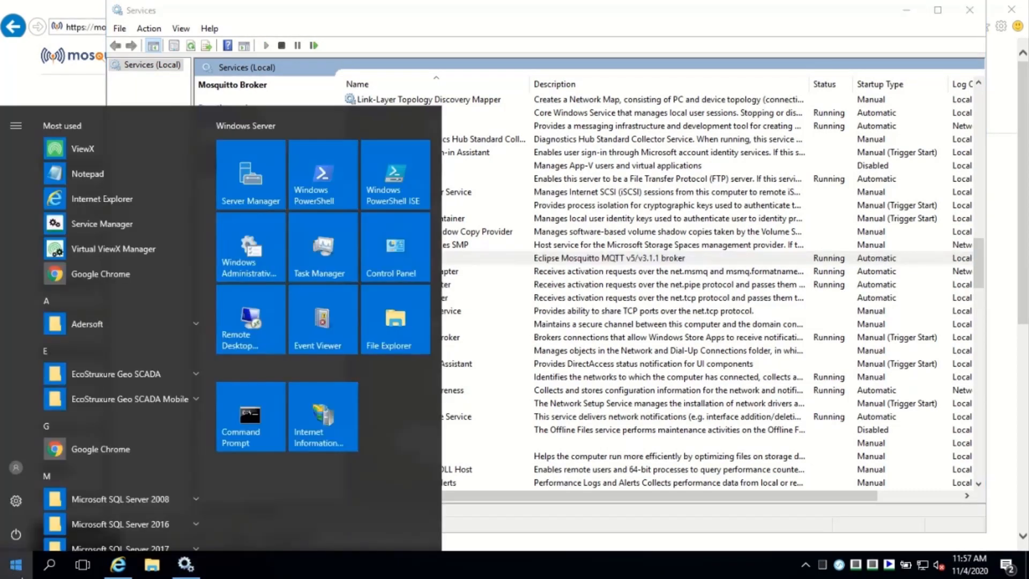
Step: Launch two Command Prompt windows and change both into \Program Files\mosquitto
click(244, 427)
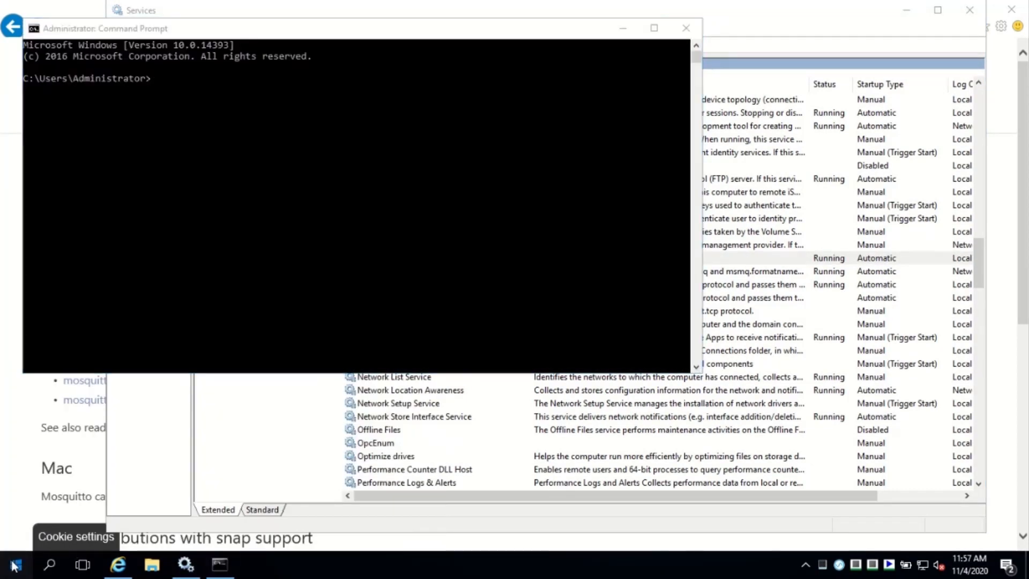
key(super)
click(241, 412)
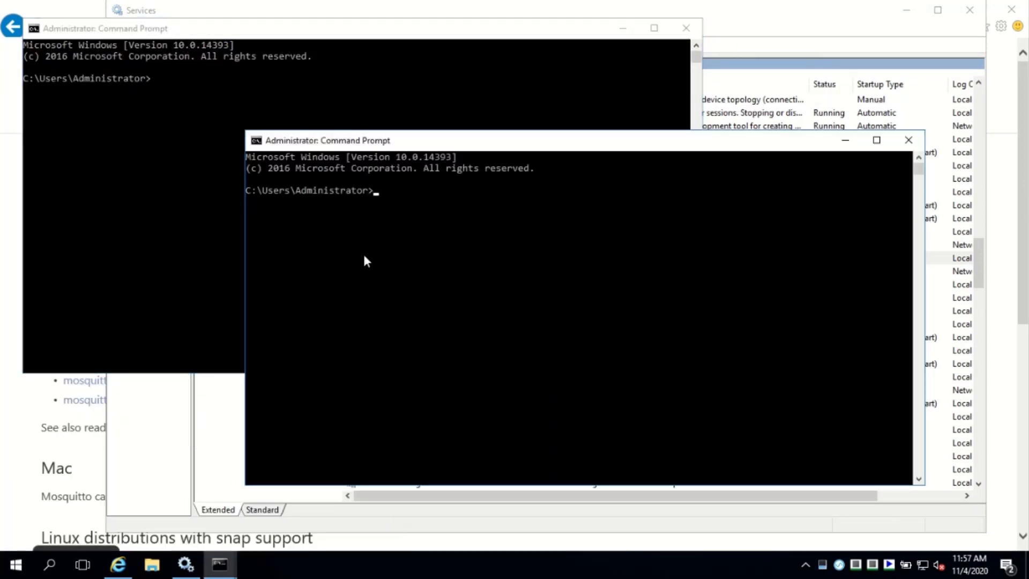
text(cd "\Program Files")
key(BackSpace)
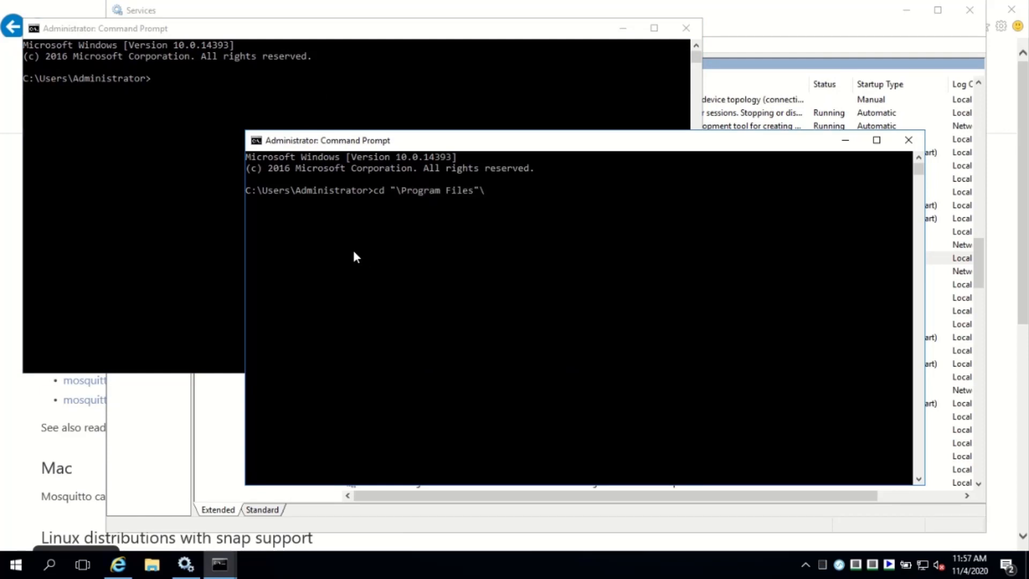
text(\mosquitto")
key(Return)
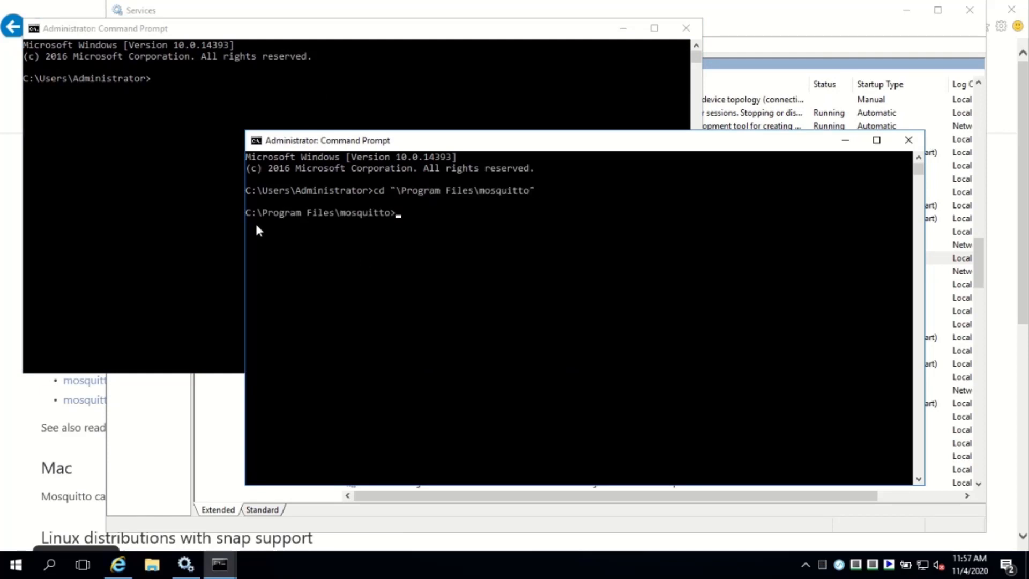
click(185, 205)
text(cd )
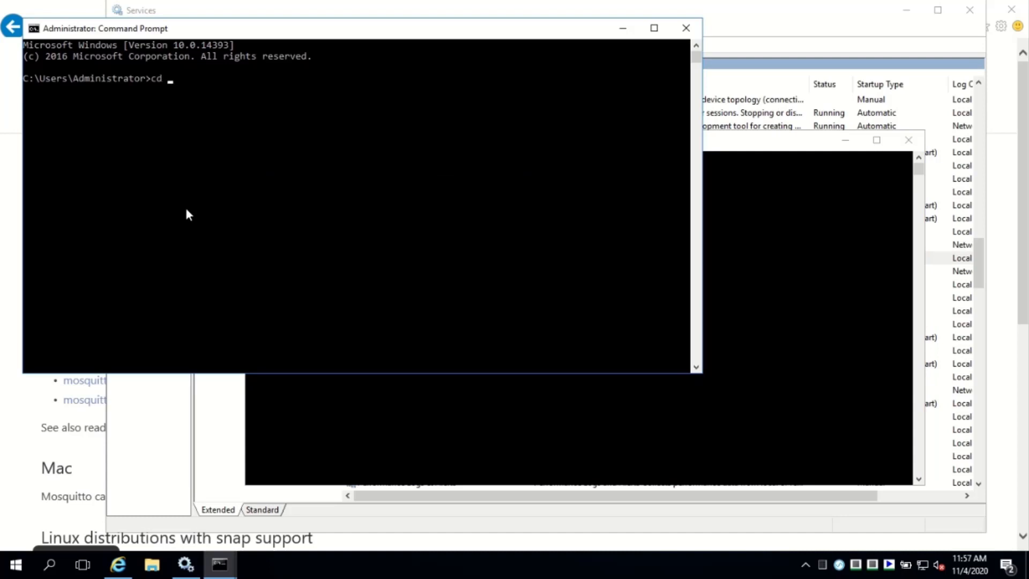
text(\prog)
key(Tab)
text(\mo)
key(Tab)
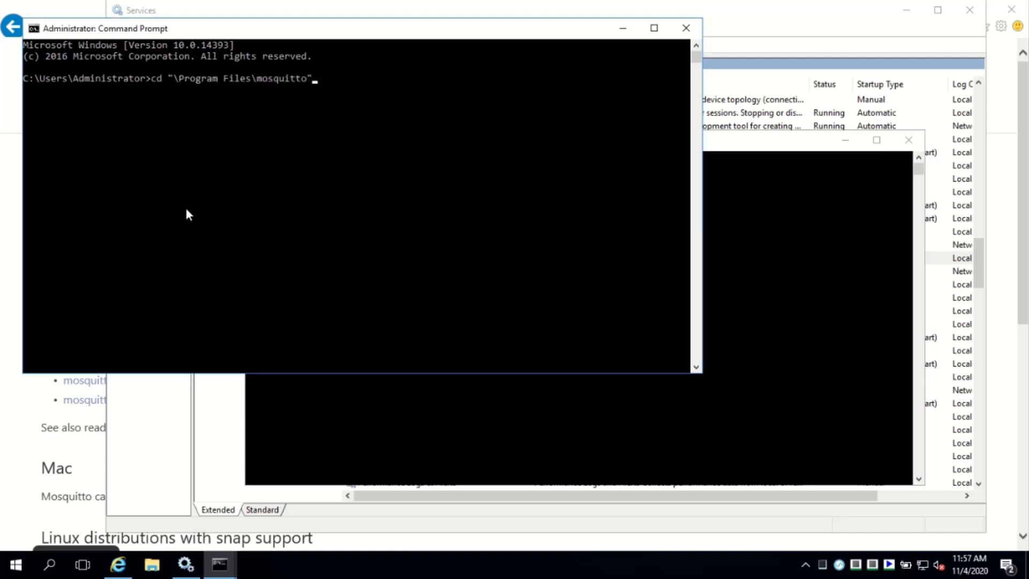
key(Return)
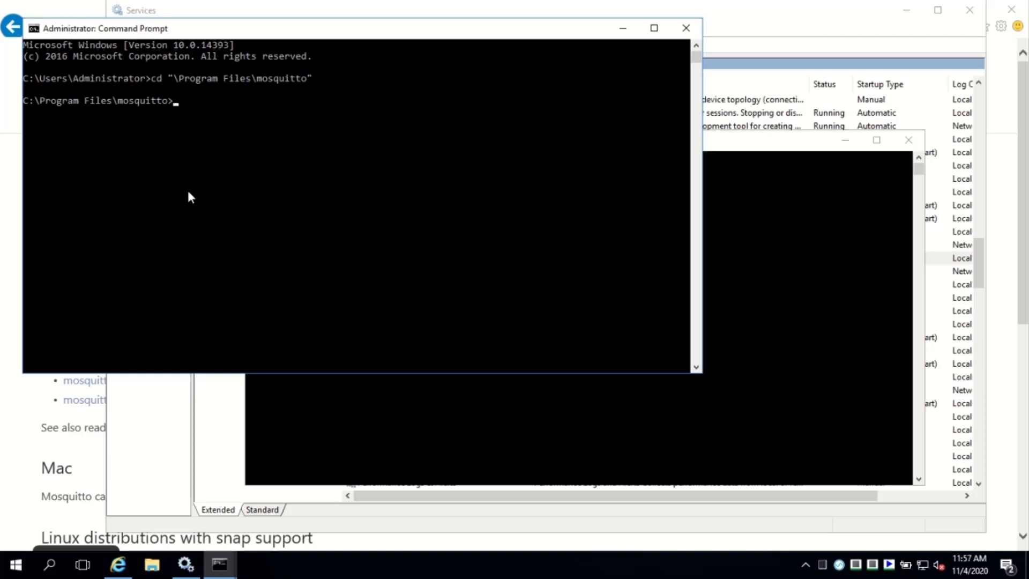
Step: Run mosquitto_sub to listen on topic East\MyDevice1 on the local broker
text(mosquitto_sub -h 127.0.0.1 -p 1883 -t "East\MyDevice1")
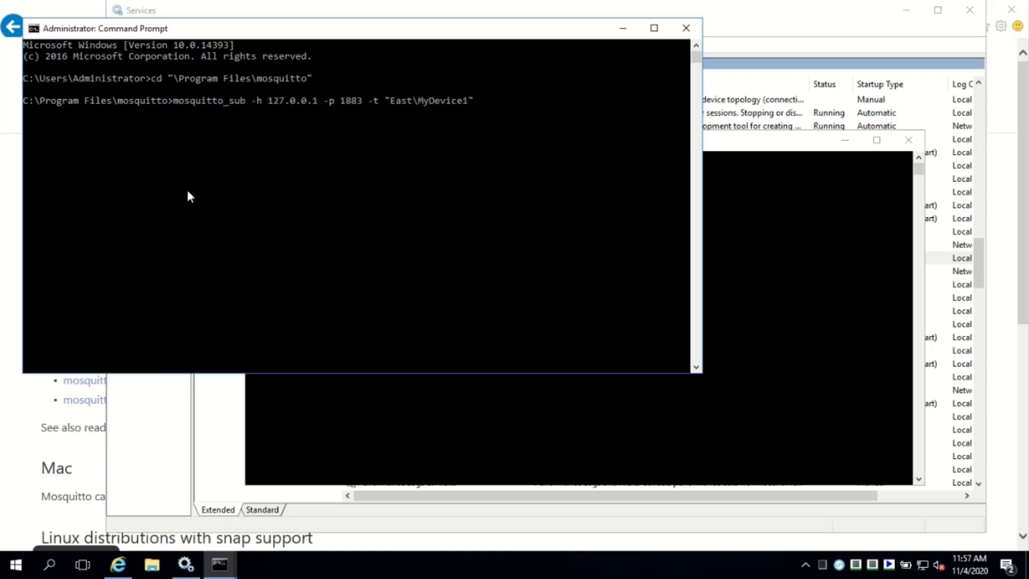
key(Return)
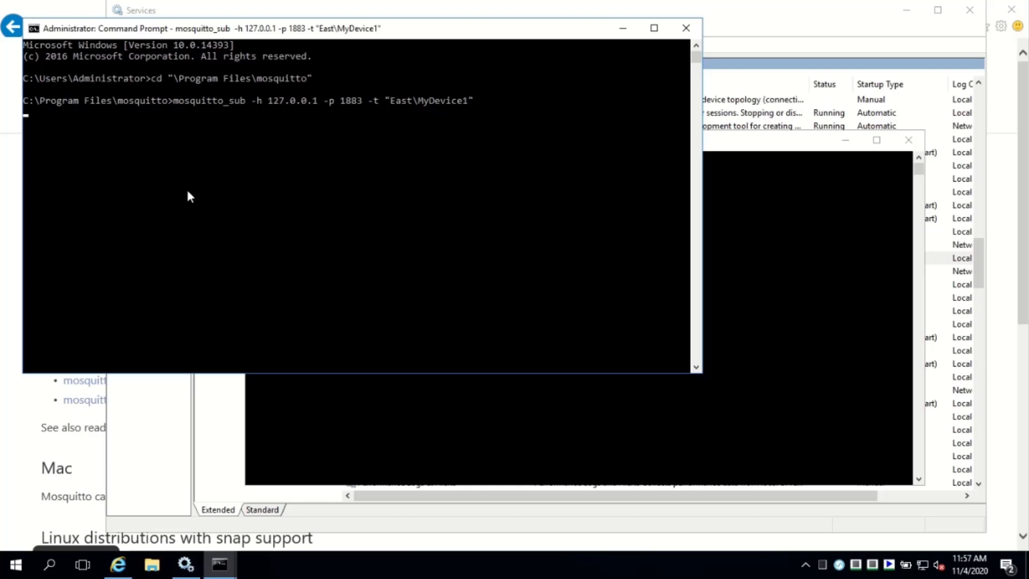
Step: Publish "A test message" with mosquitto_pub from the second window and confirm the subscriber received it
key(alt+Tab)
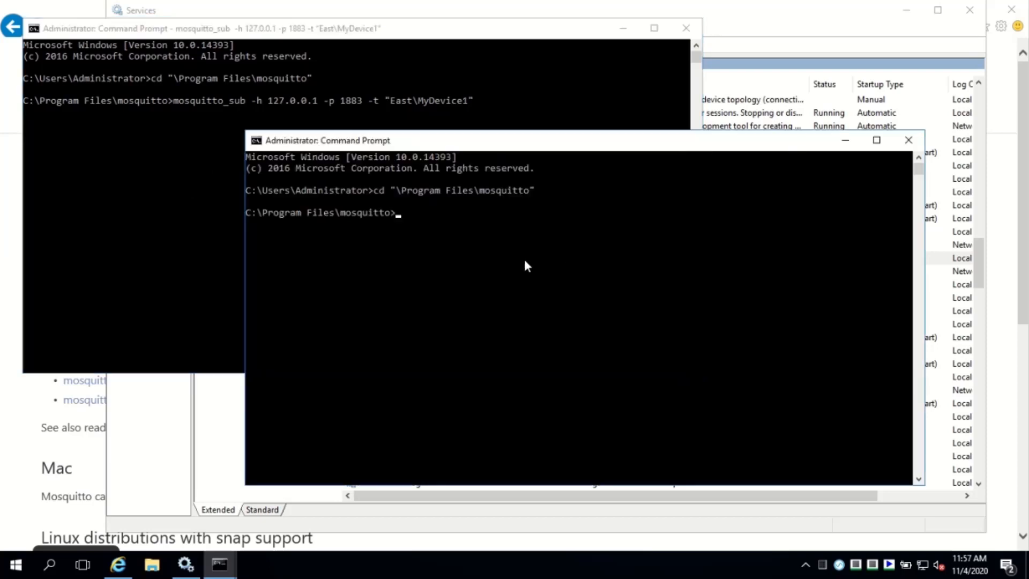
text(mosquitto_sub -h 127.0.0.1 -p 1883 -t "East\MyDevice1")
key(Left)
key(Left)
key(Left)
key(Left)
key(Left)
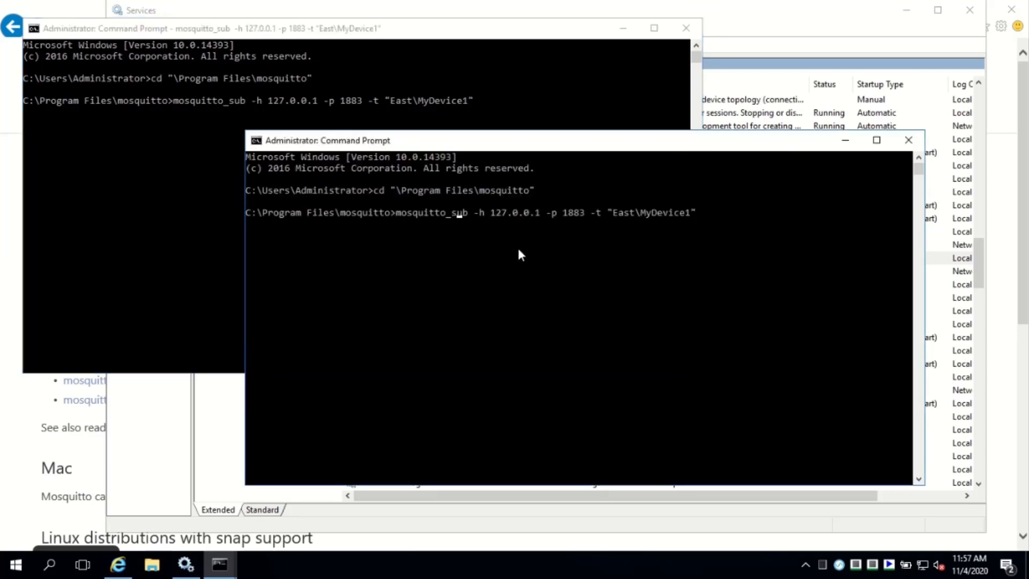
key(BackSpace)
text(p)
key(End)
text(-m @A te)
text(st)
key(BackSpace)
key(BackSpace)
key(BackSpace)
key(BackSpace)
text(")
text(A test message")
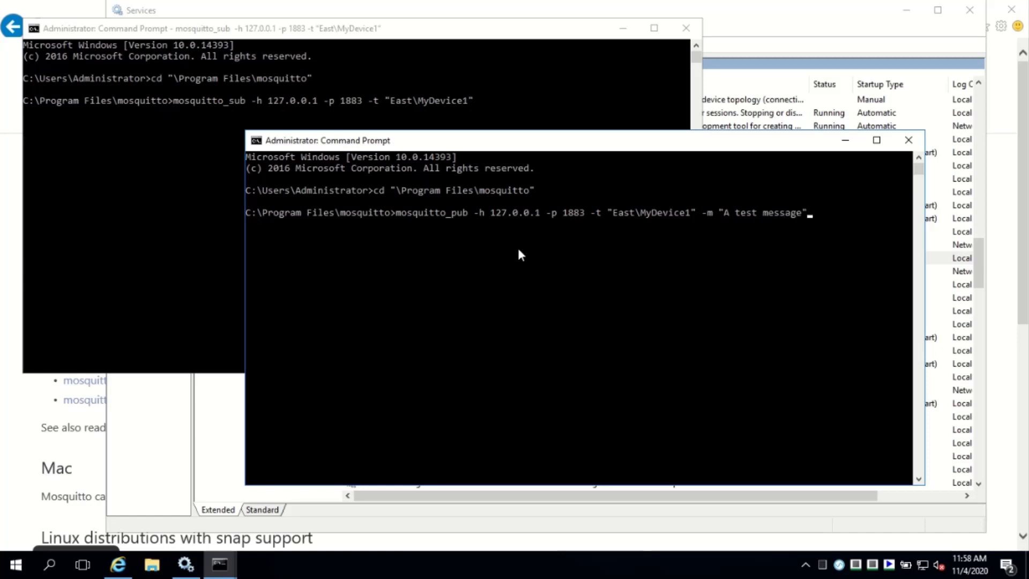
key(Return)
click(167, 157)
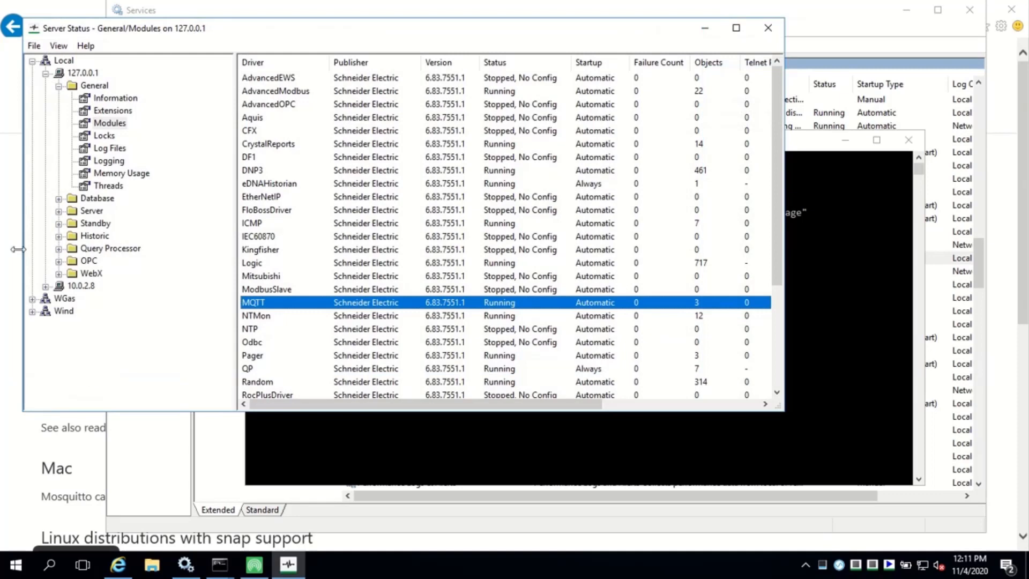
click(254, 565)
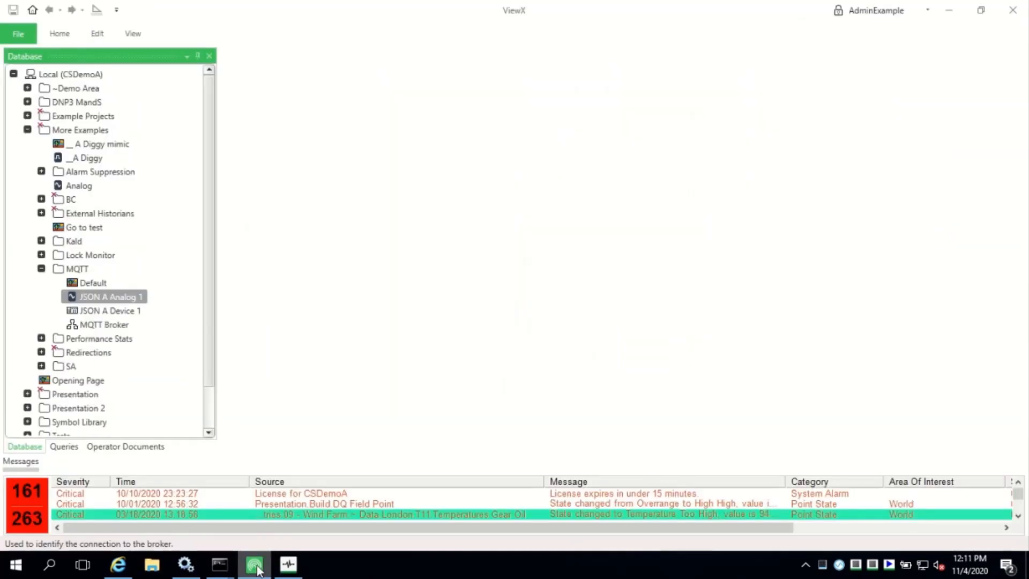
Step: Review the MQTT Broker's host address and client identifier GeoSCADA on its Broker tab
double_click(104, 324)
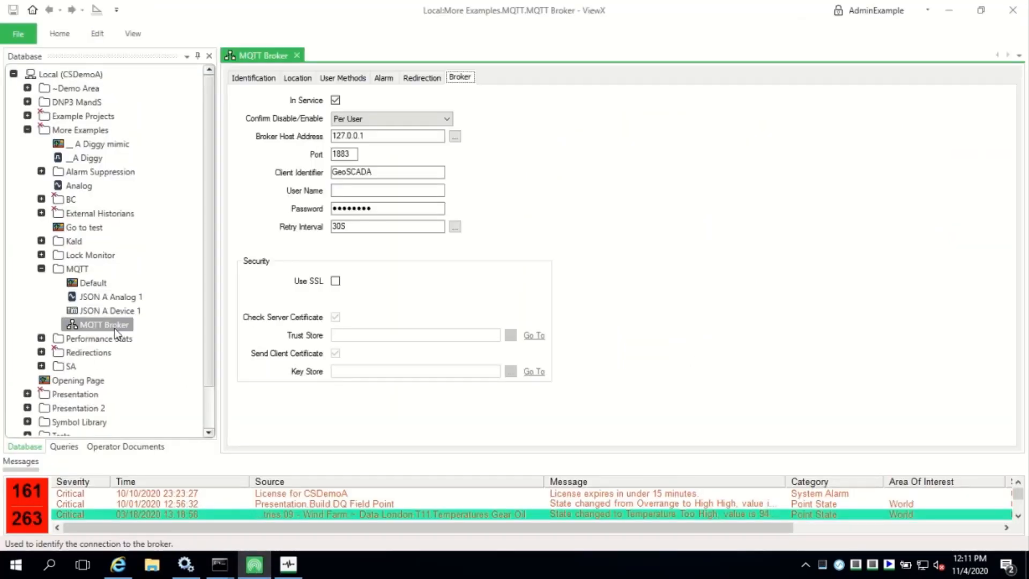
click(386, 136)
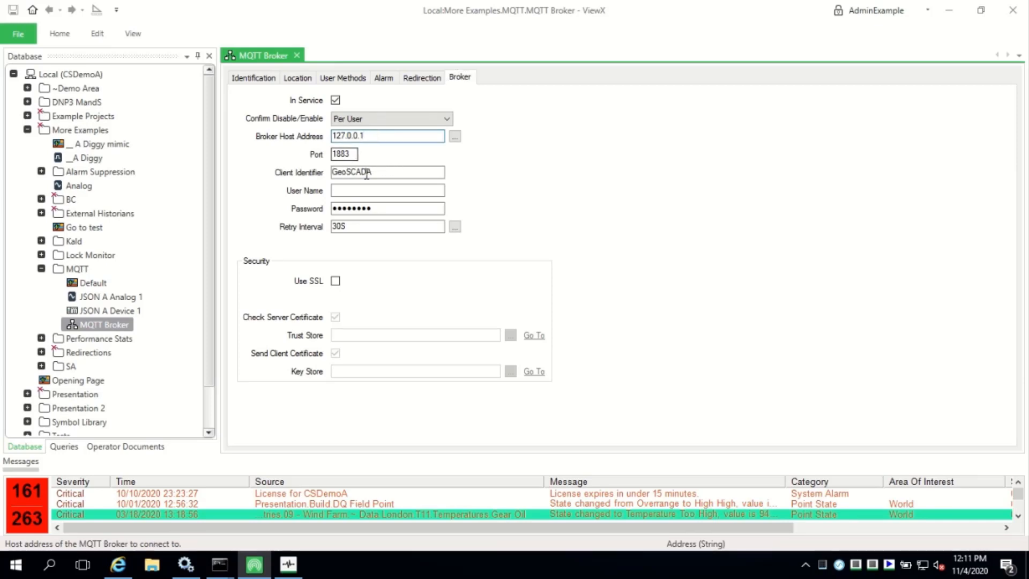
double_click(365, 172)
click(377, 172)
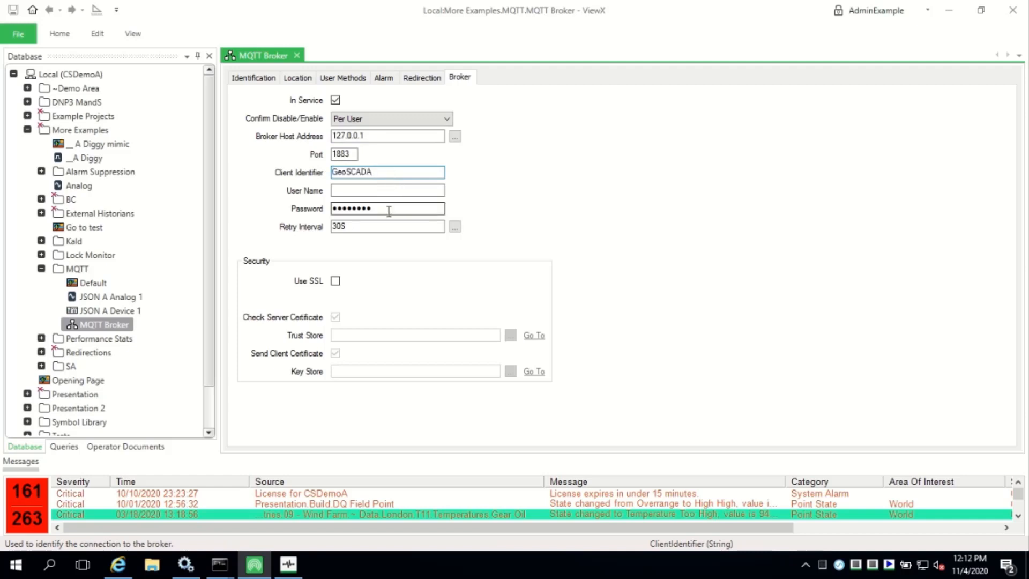
Step: Review JSON A Device 1's broker and topic prefix East/MyDevice1 on its MQTT tab
double_click(109, 311)
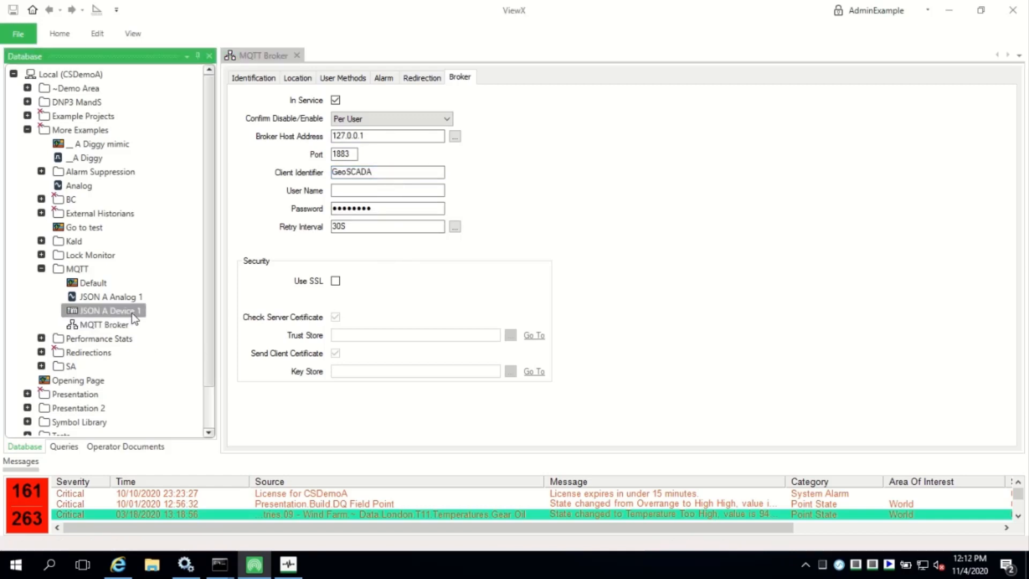
click(491, 136)
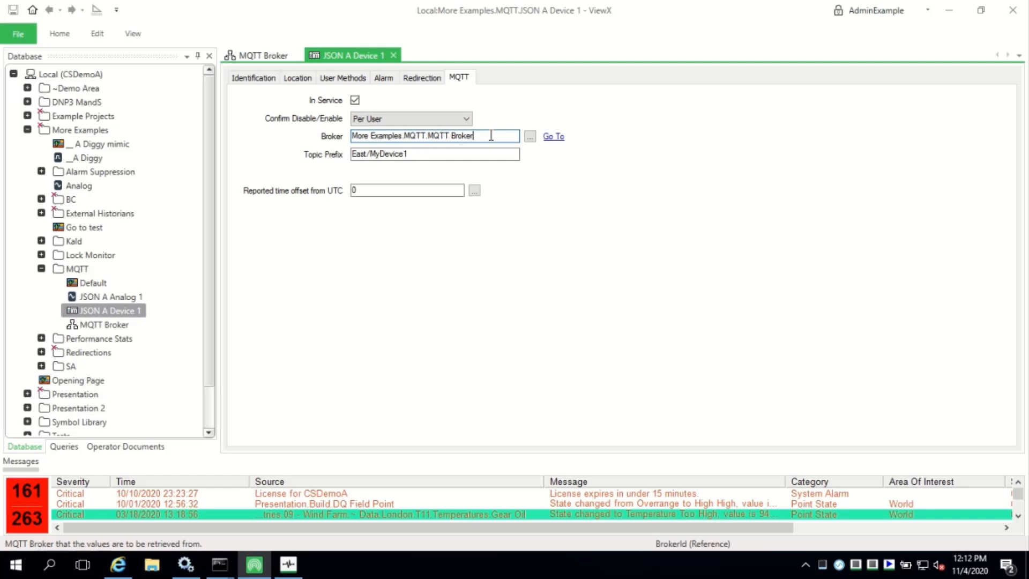
drag(424, 154, 328, 151)
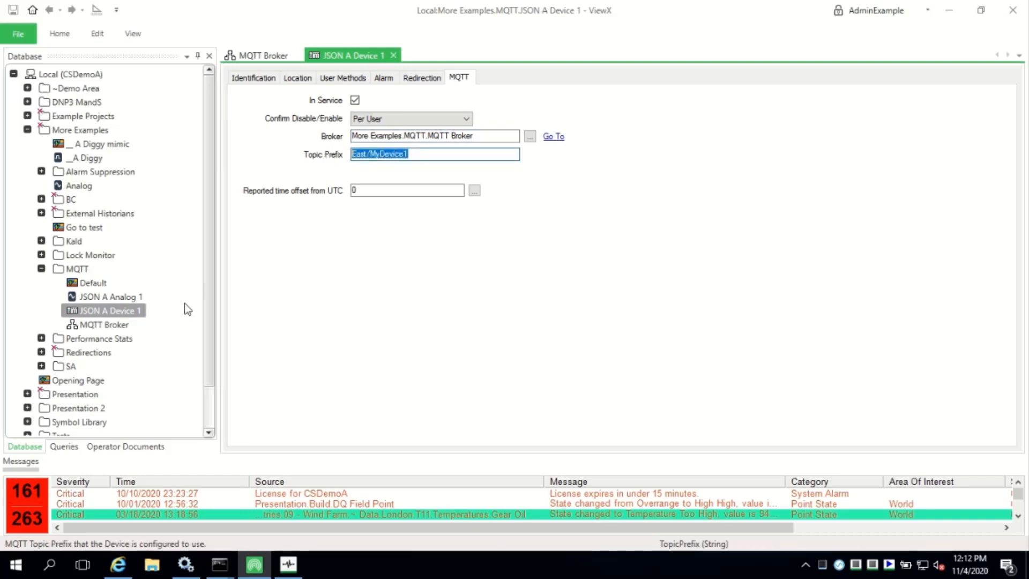
double_click(104, 325)
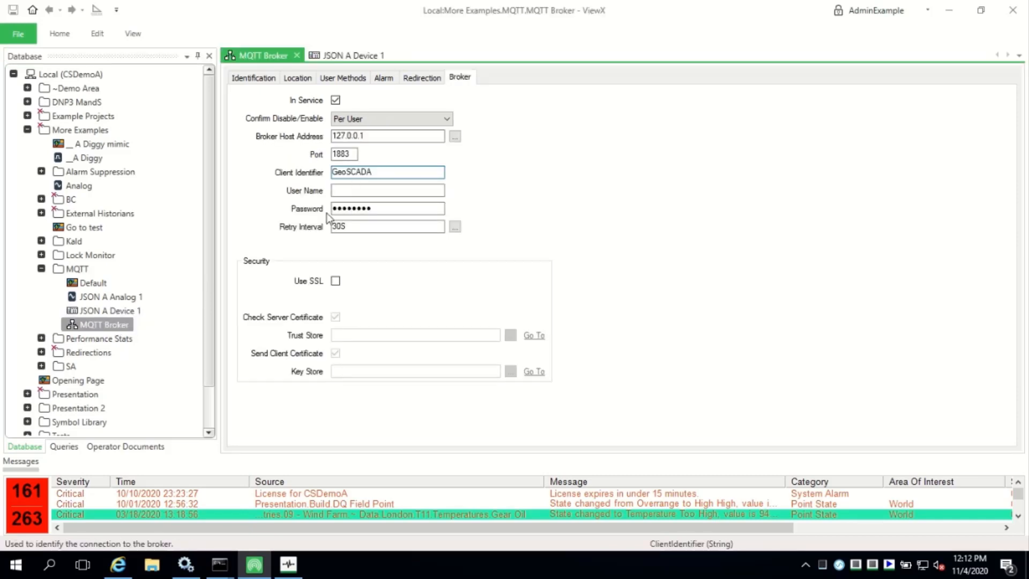
Step: Review JSON A Analog 1's device and tag name Analog1 on its Analog Point tab
click(113, 297)
double_click(121, 298)
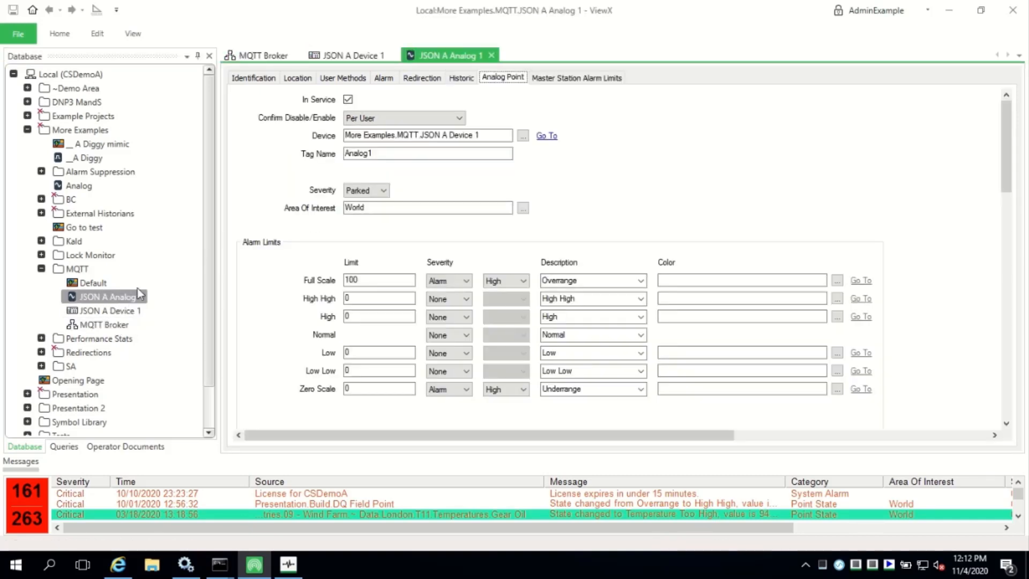
click(496, 134)
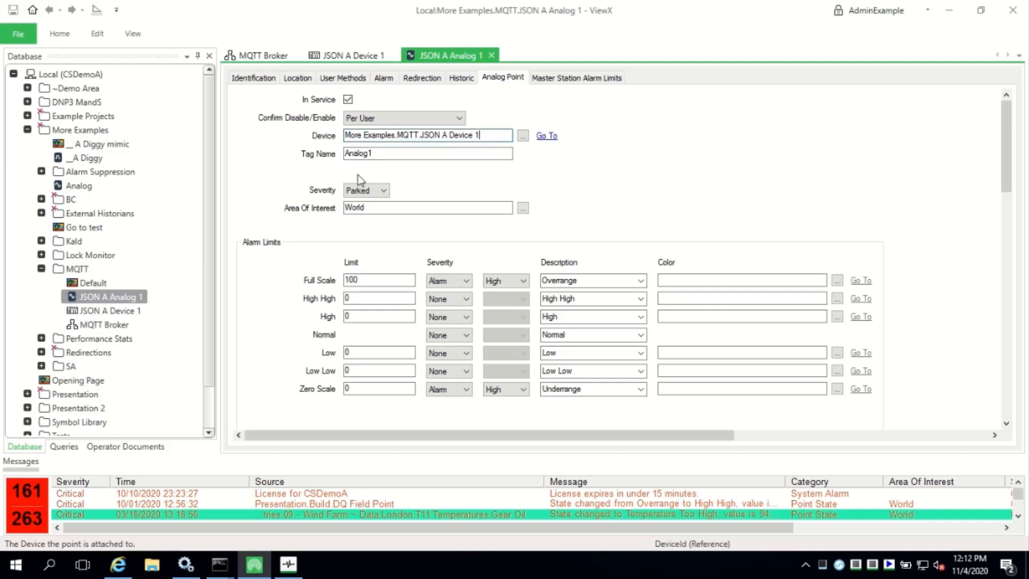
click(426, 153)
drag(391, 155, 325, 153)
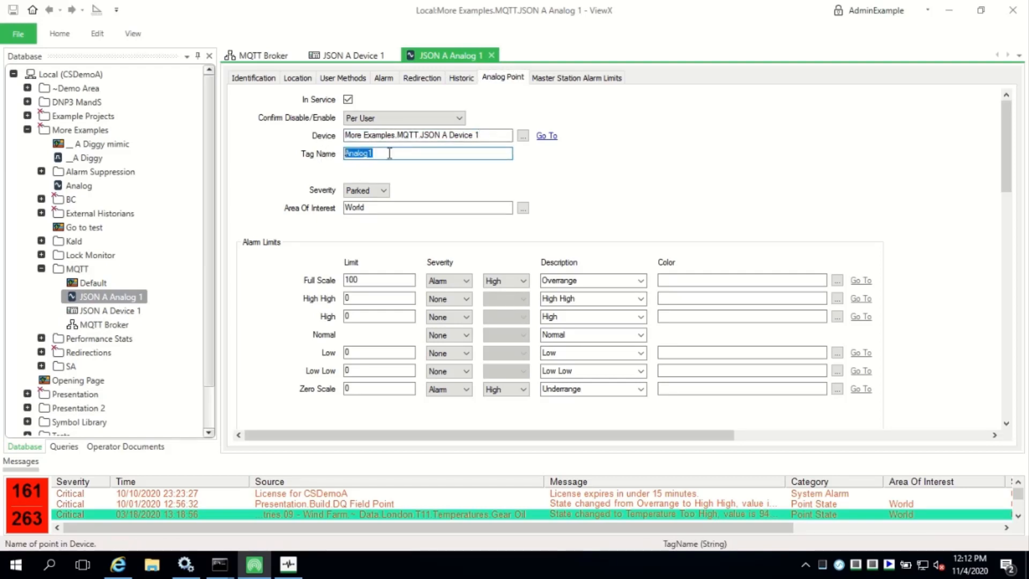
Step: Enable historic data for JSON A Analog 1 and save the configuration
click(461, 78)
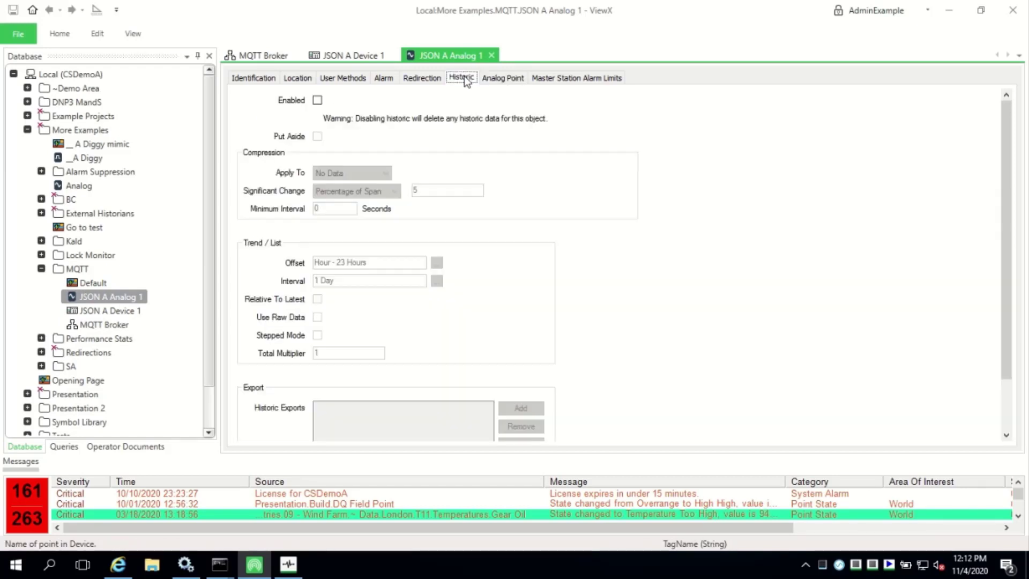
click(318, 100)
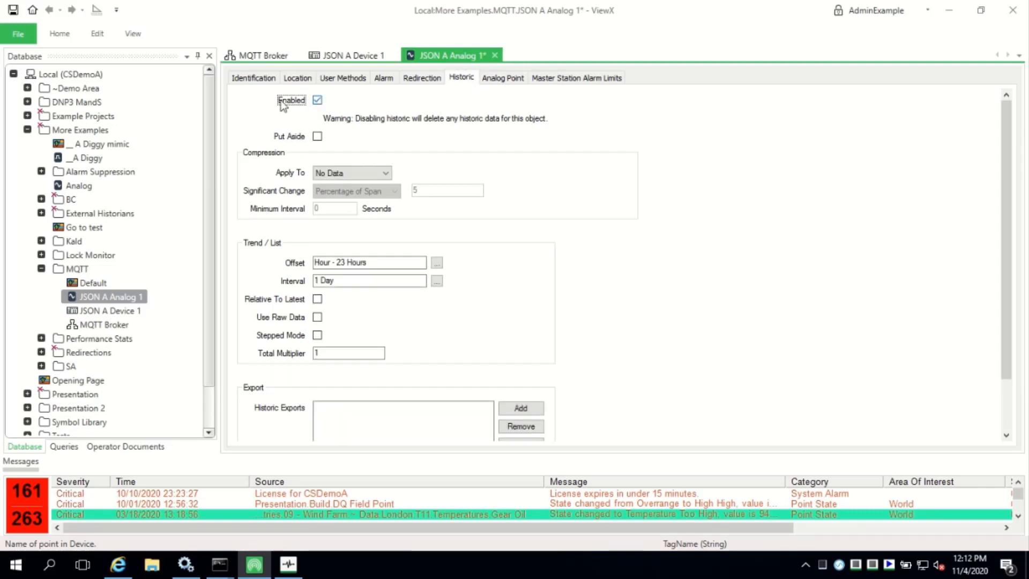
click(14, 9)
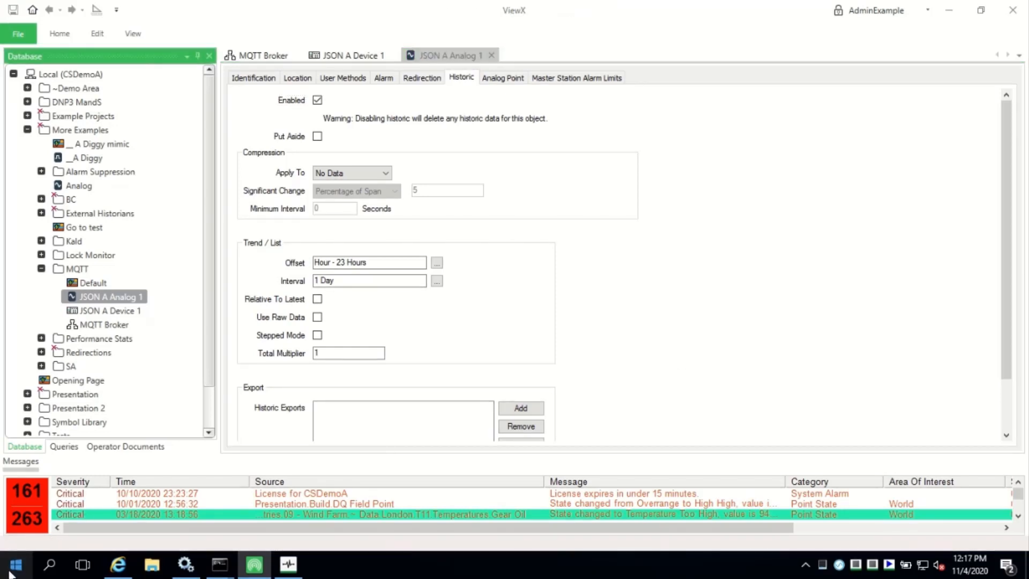
Step: Launch an administrator Command Prompt in \Program Files\mosquitto
click(18, 565)
click(241, 424)
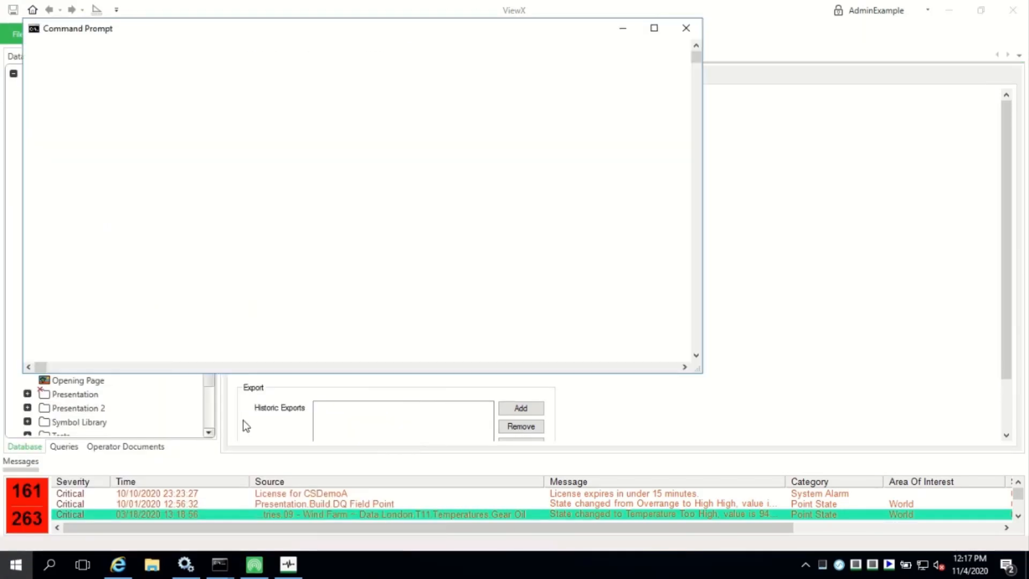
text(cd \)
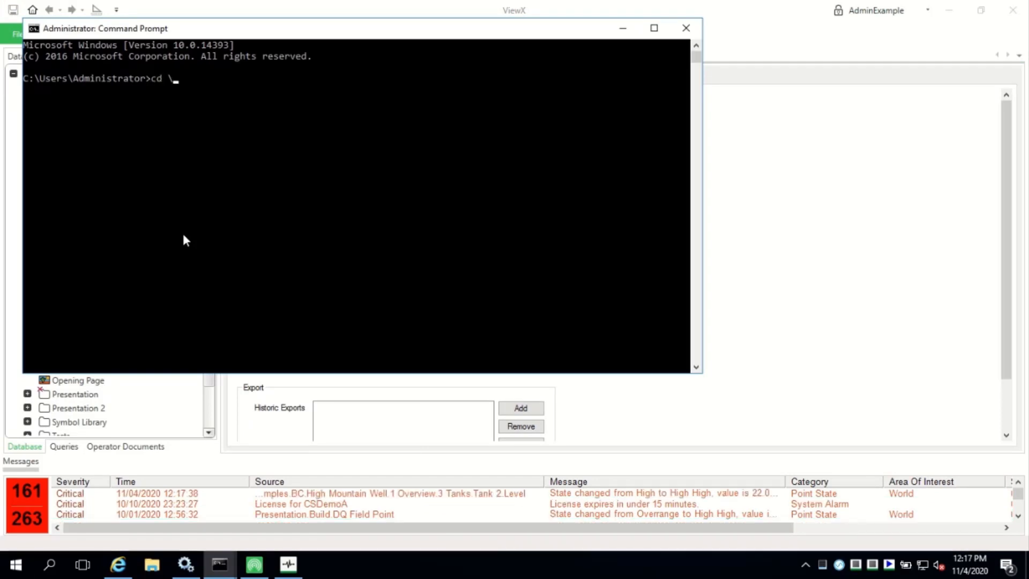
text(pr)
key(Tab)
text(\m)
key(Tab)
key(Return)
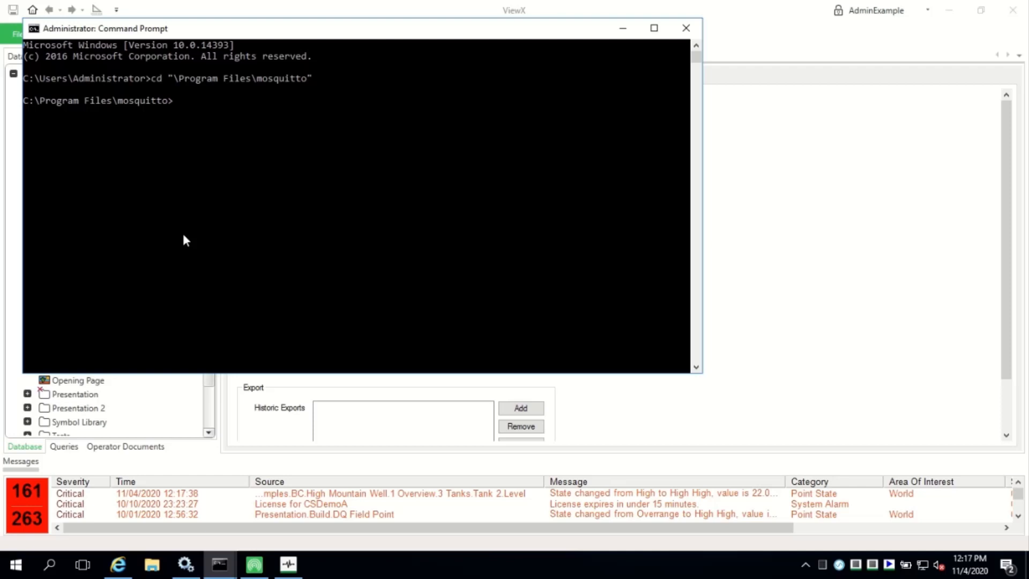
Step: Publish the JSON message with Analog1 = 12.3 to East/MyDevice1 via mosquitto_pub, then return to ViewX
key(ctrl+v)
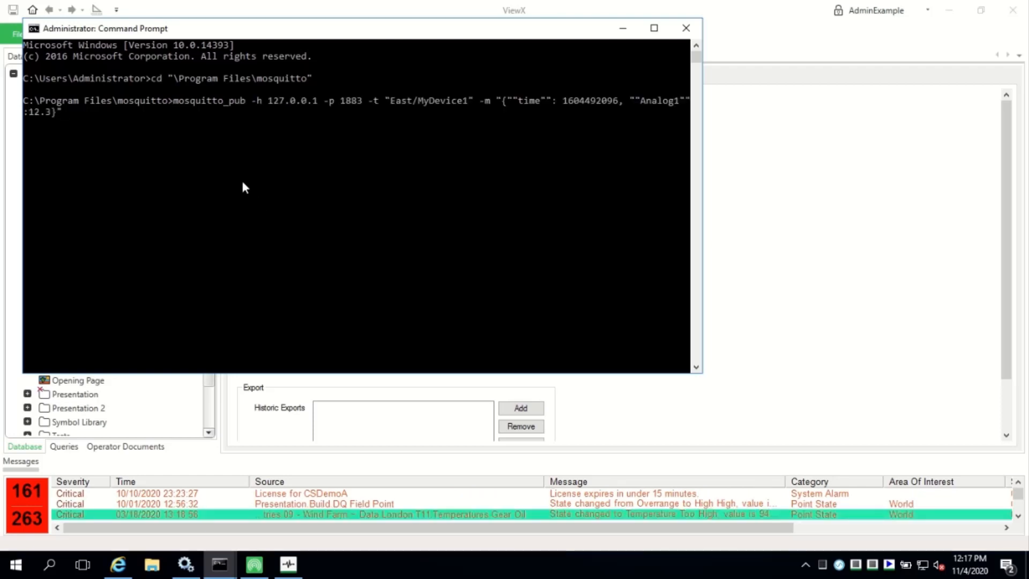
key(Return)
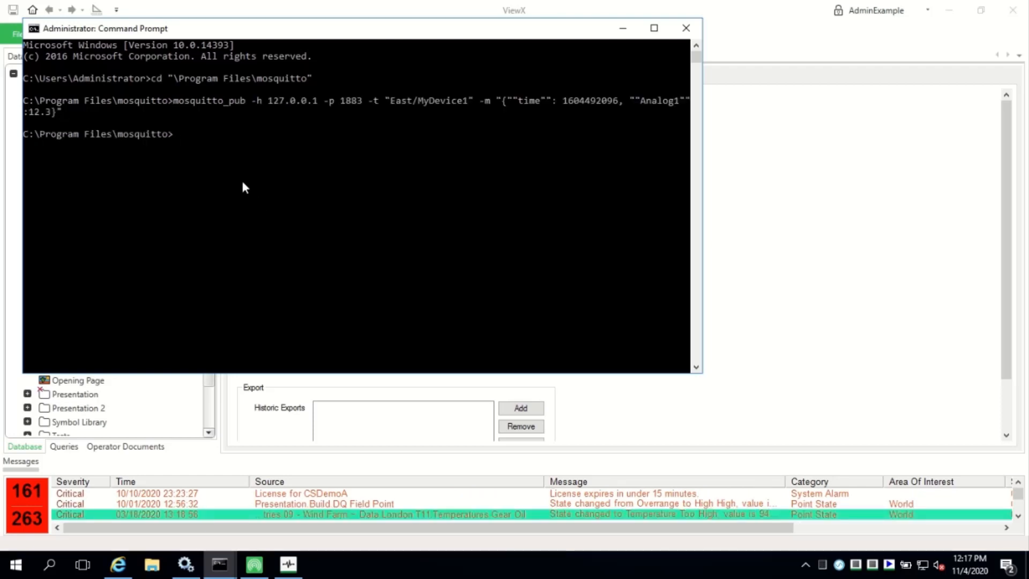
click(755, 212)
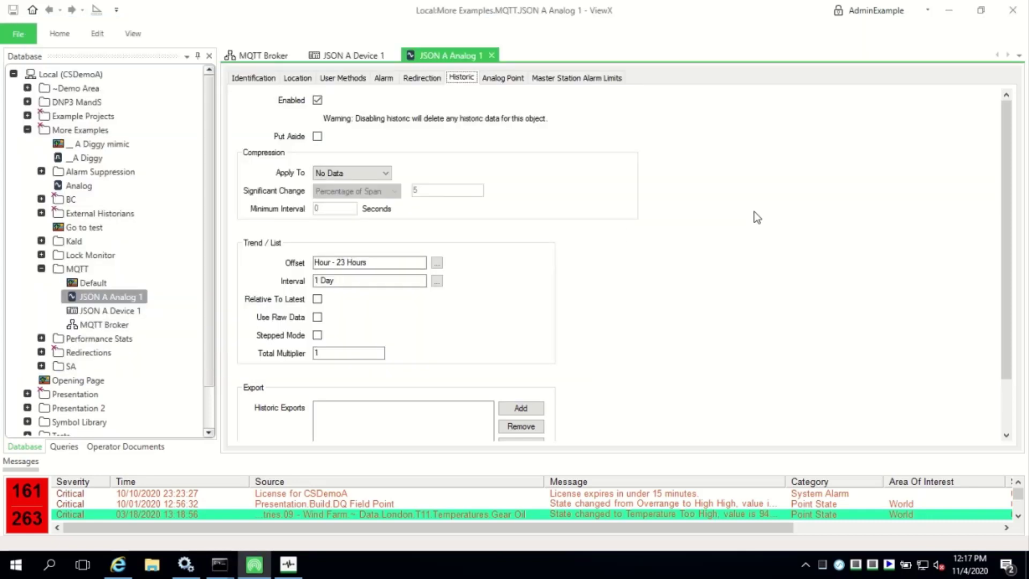
right_click(91, 295)
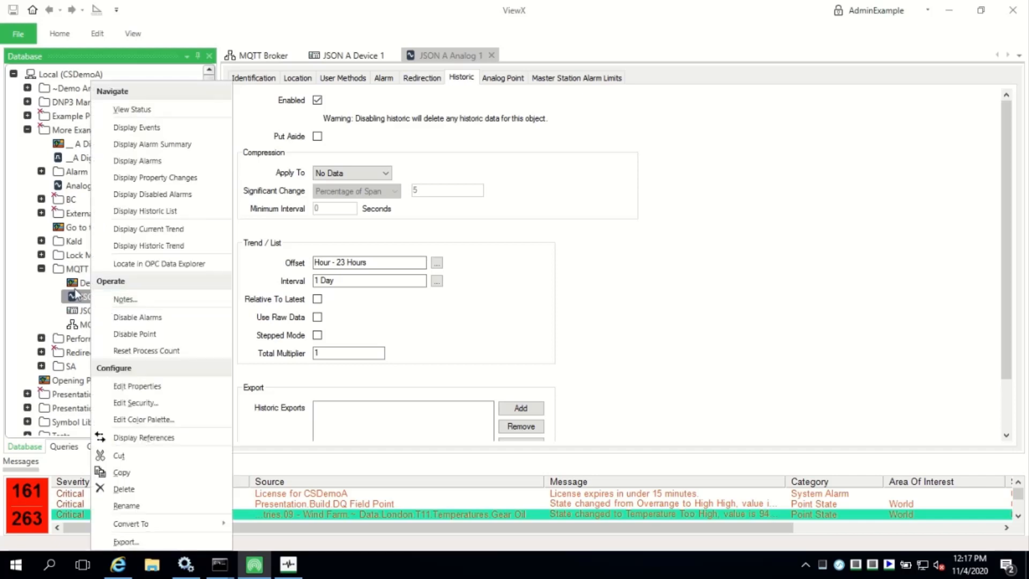
click(177, 110)
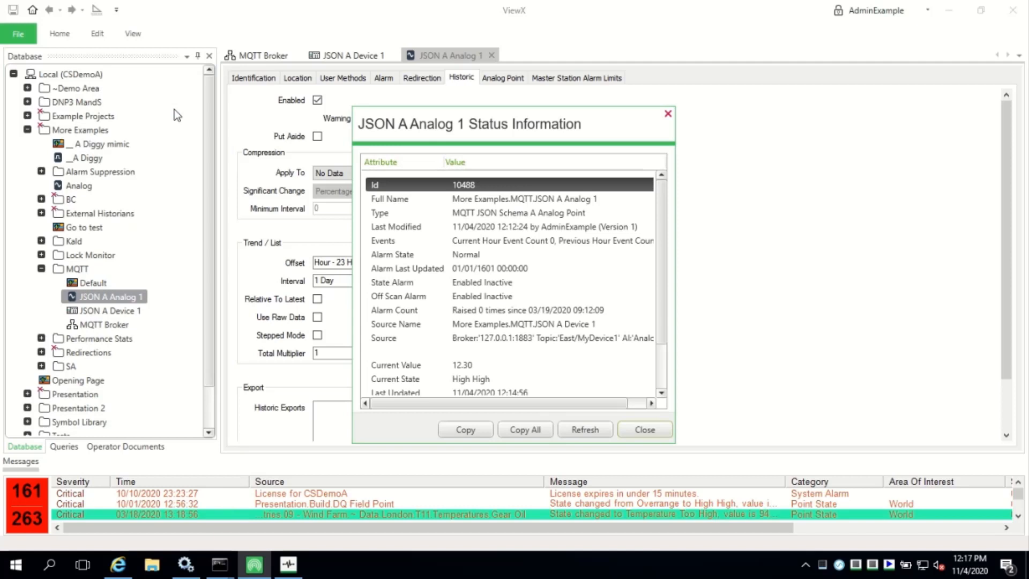
click(443, 365)
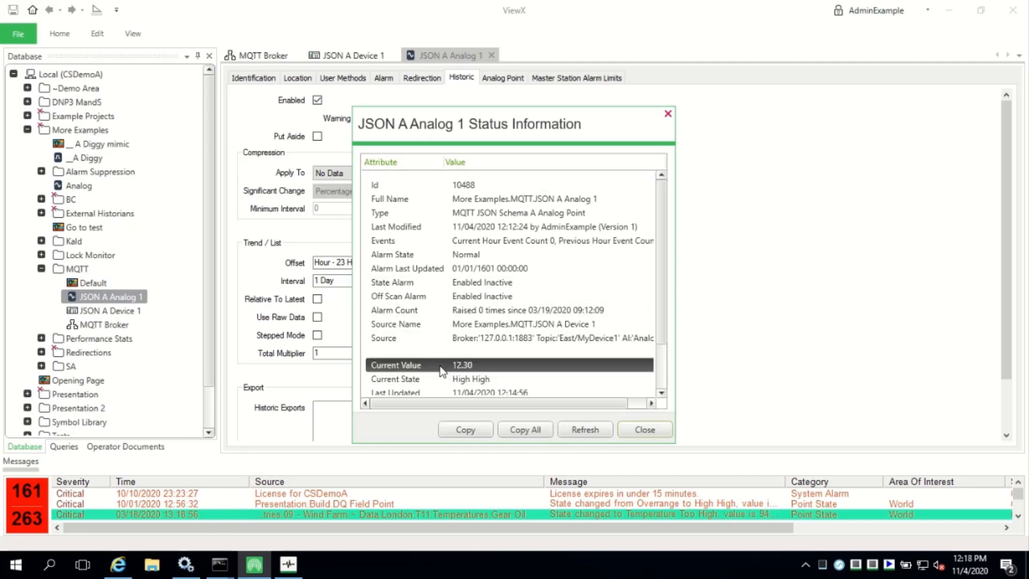
scroll(577, 355, down, 1)
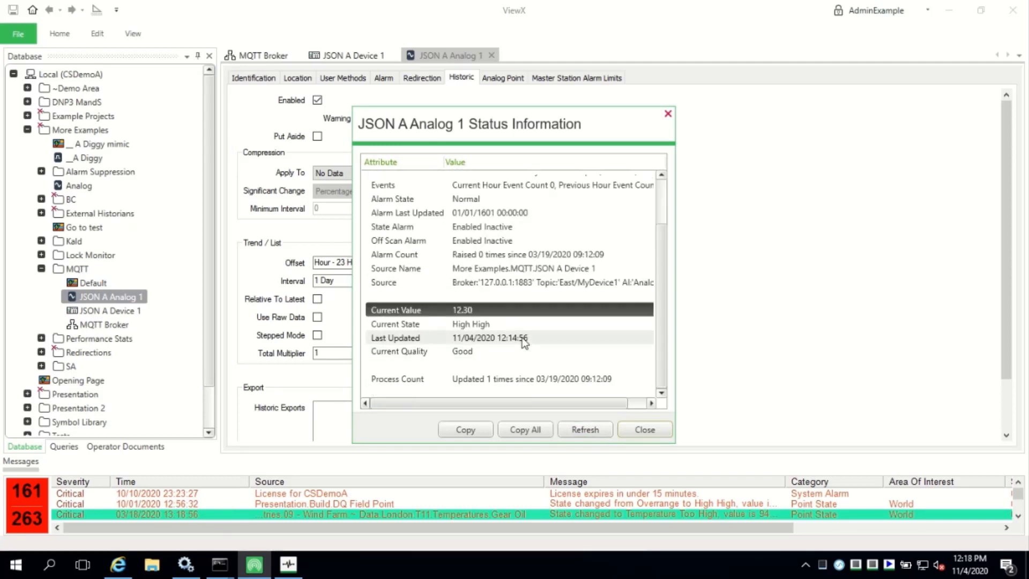
click(526, 339)
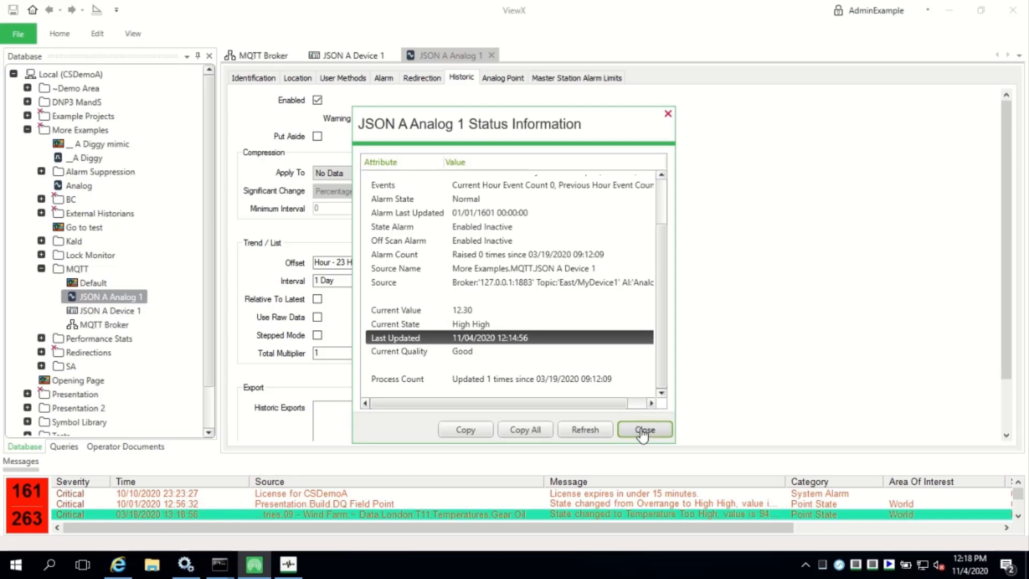
click(644, 430)
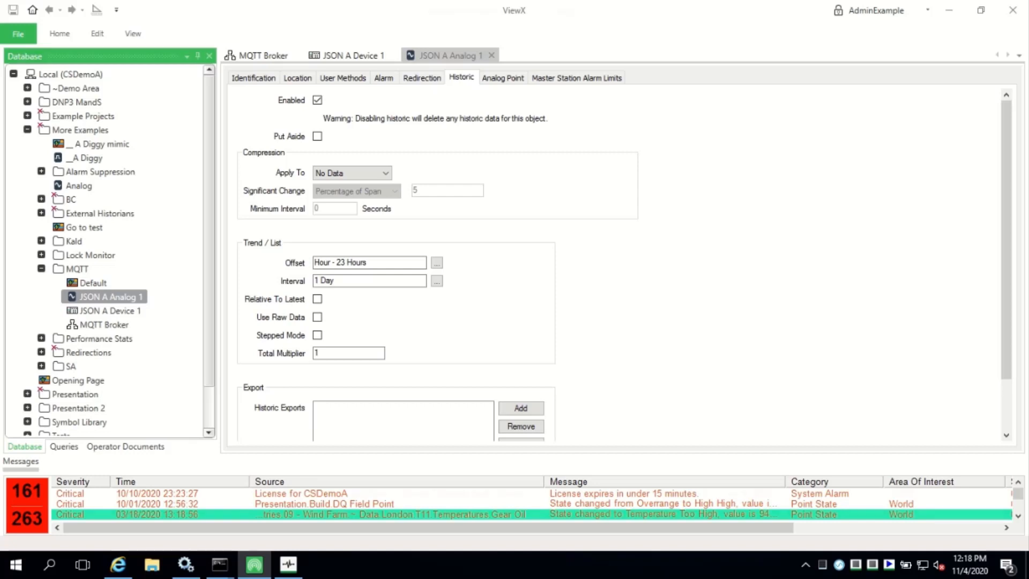
Step: Bring up unixtimestamp.com showing the current Unix timestamp
click(118, 565)
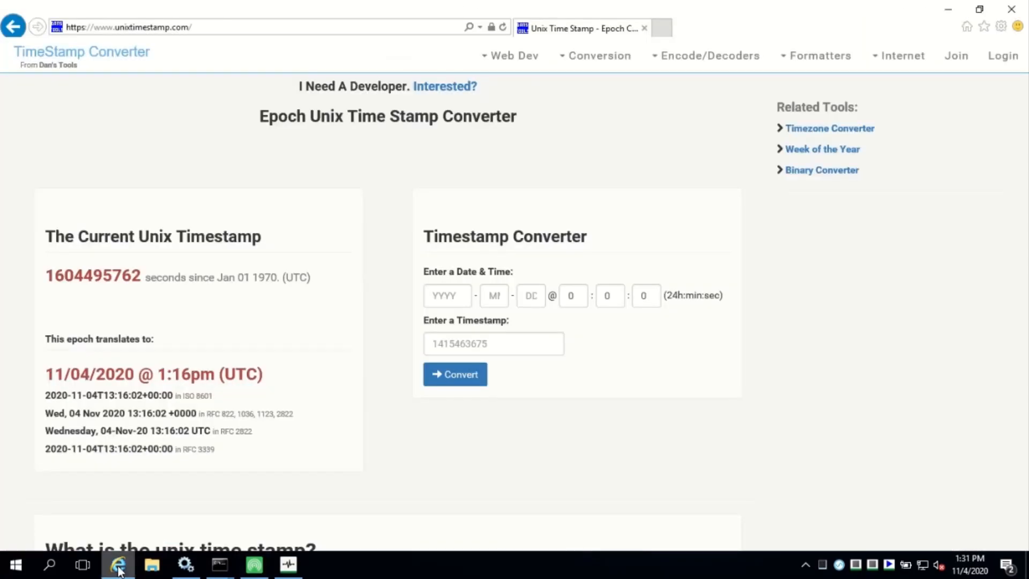